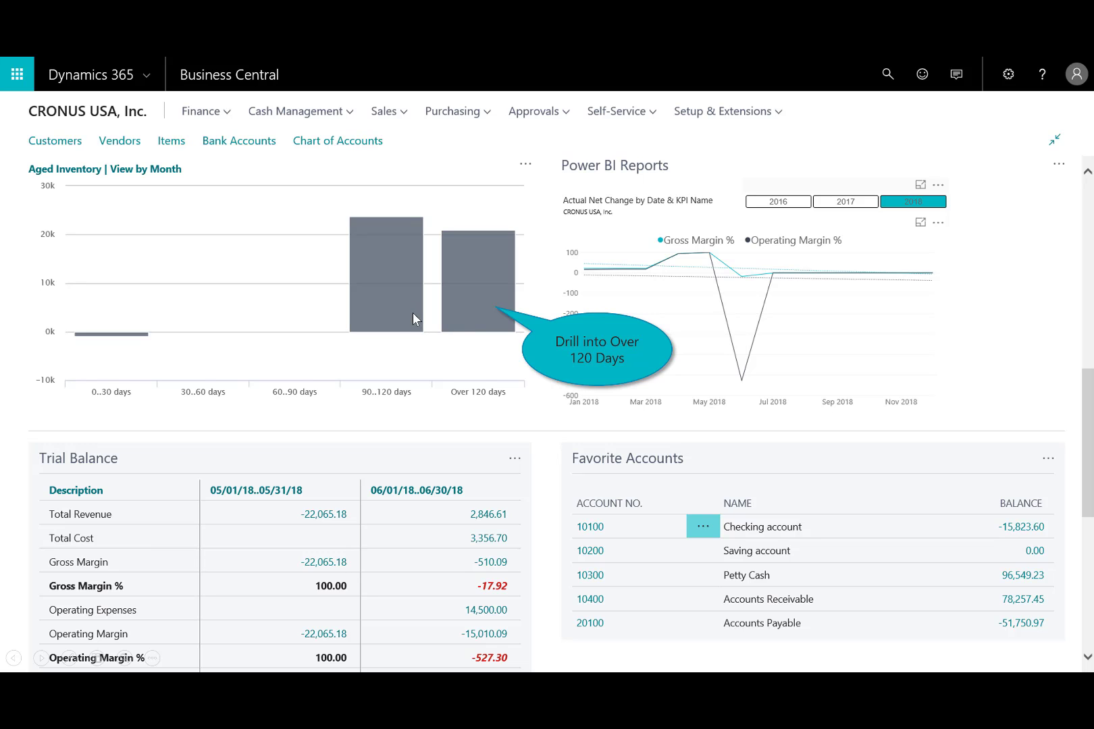
- Drill into the Over 120 days bar of the Aged Inventory chart to examine its item ledger entries
{"action": "left_click", "coordinate": [460, 301]}
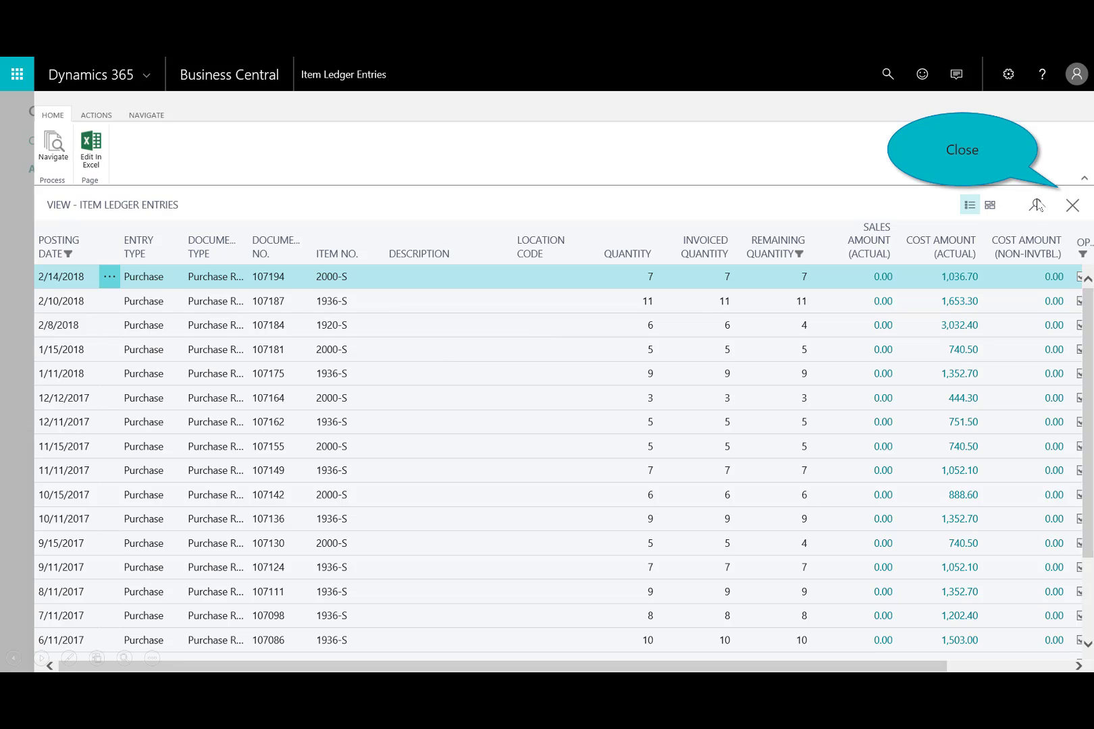
{"action": "left_click", "coordinate": [1060, 208]}
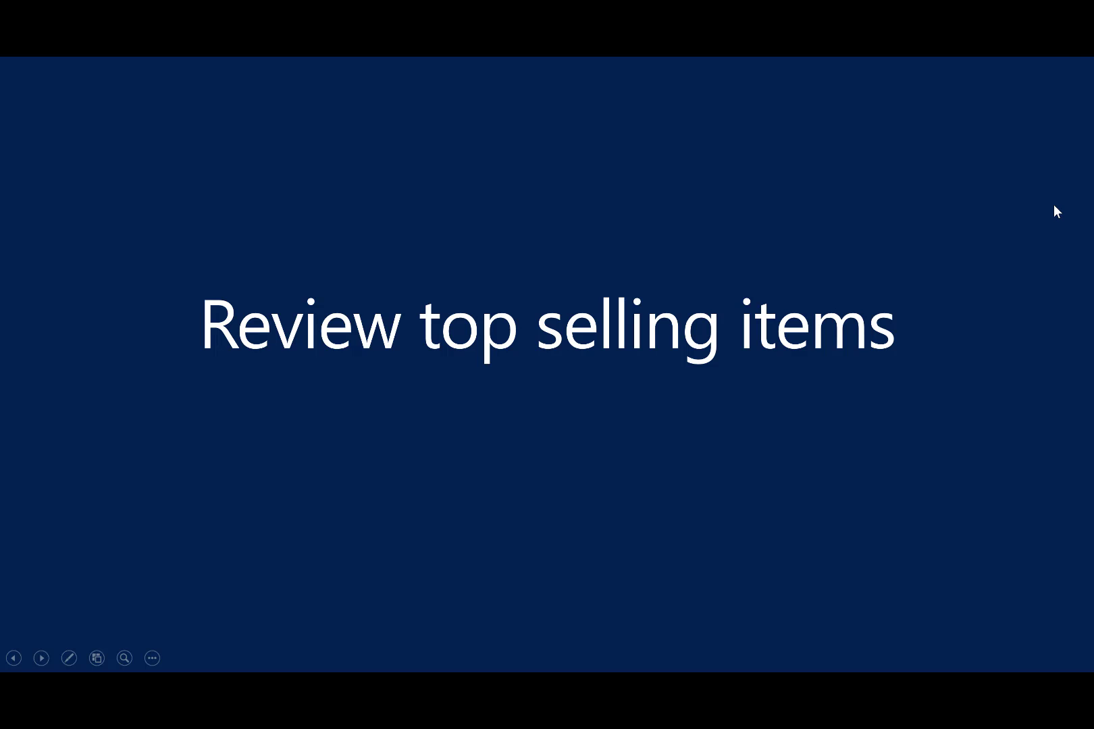
{"action": "left_click", "coordinate": [1056, 211]}
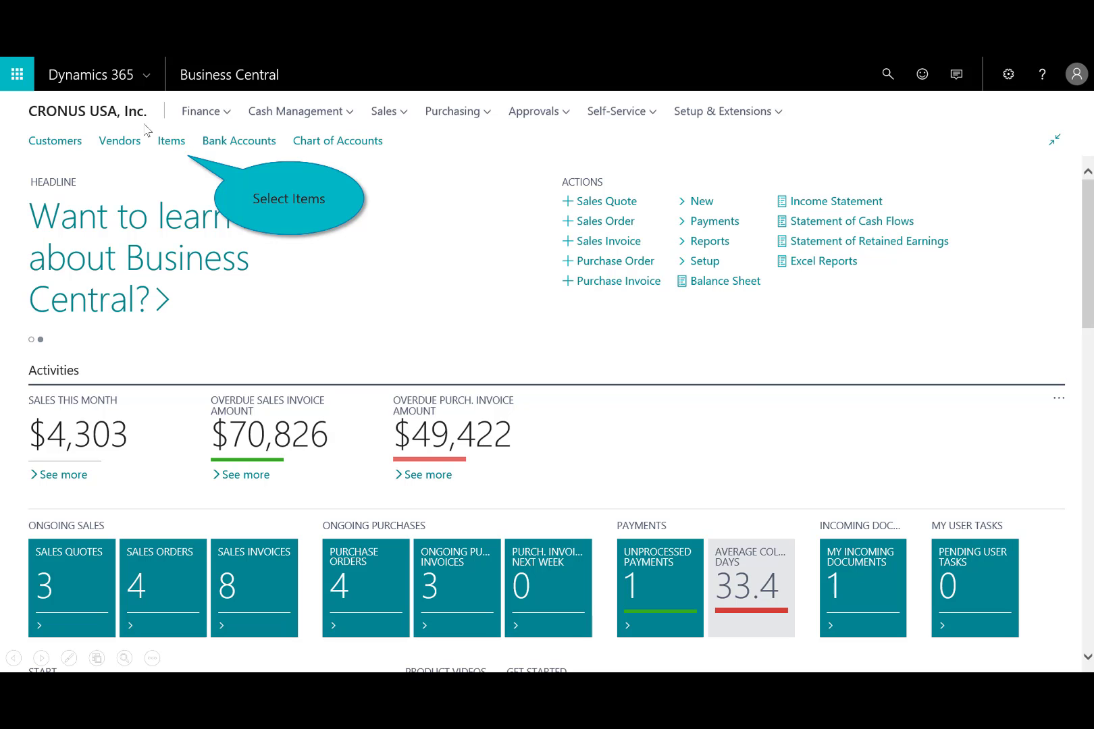
- Open the Inventory - Top 10 List report from the inventory statistics reports of the Items list
{"action": "left_click", "coordinate": [165, 144]}
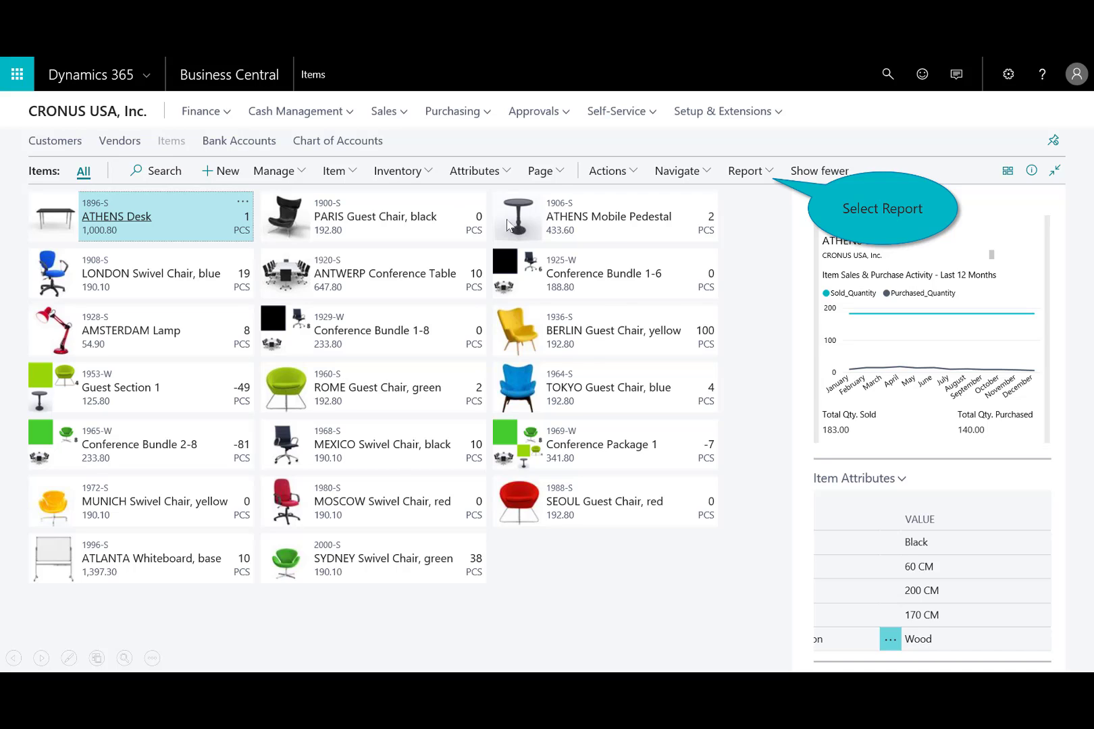
{"action": "left_click", "coordinate": [766, 180]}
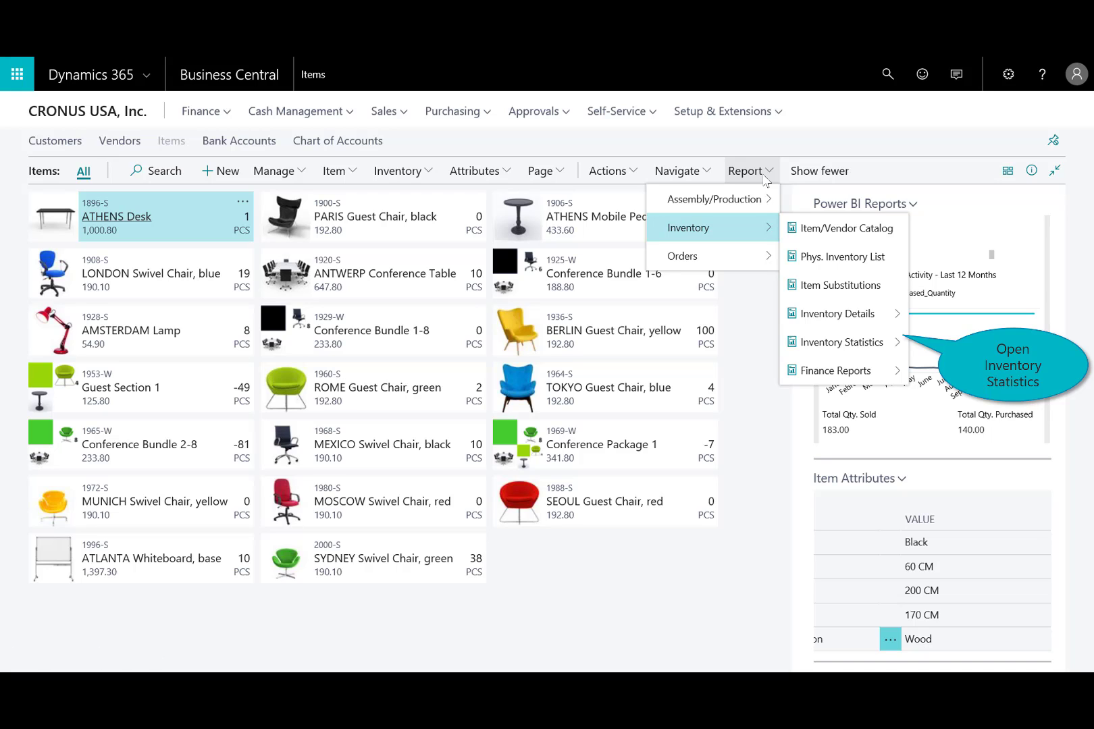
{"action": "left_click", "coordinate": [853, 345]}
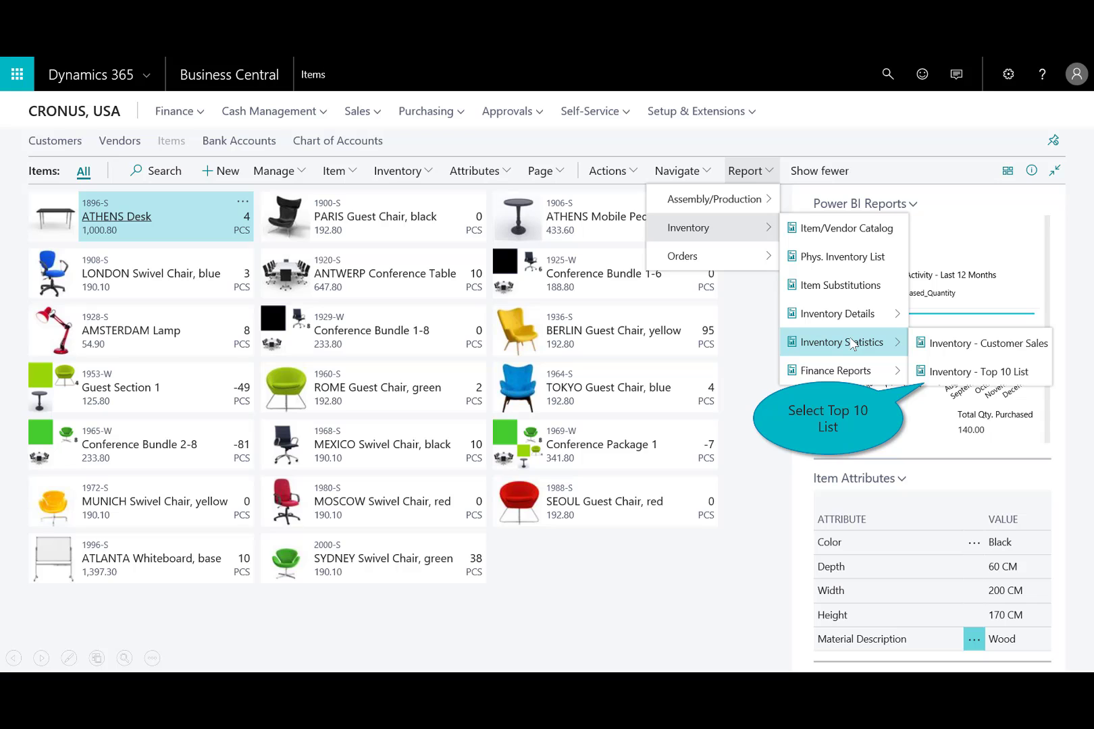
{"action": "left_click", "coordinate": [990, 379]}
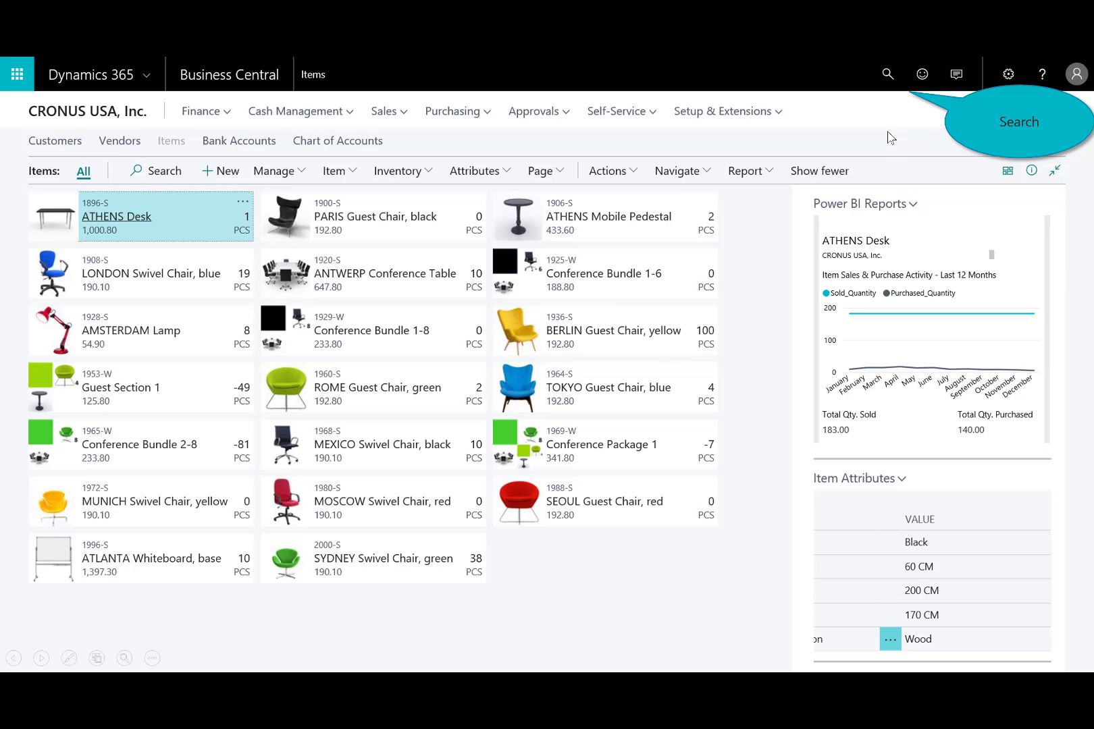
- Search for "purchase advice" and review the Purchase Advice report from Purchasing/Planning/Reports
{"action": "left_click", "coordinate": [887, 75]}
{"action": "type", "text": "purchase advice"}
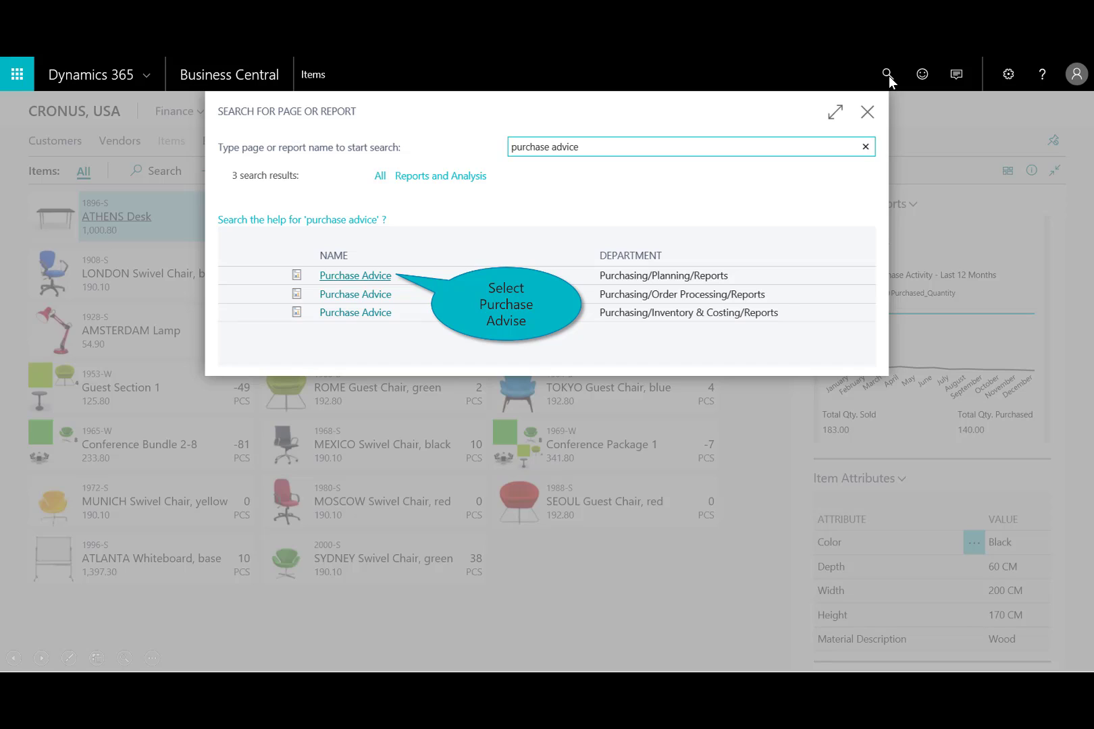
{"action": "left_click", "coordinate": [368, 281]}
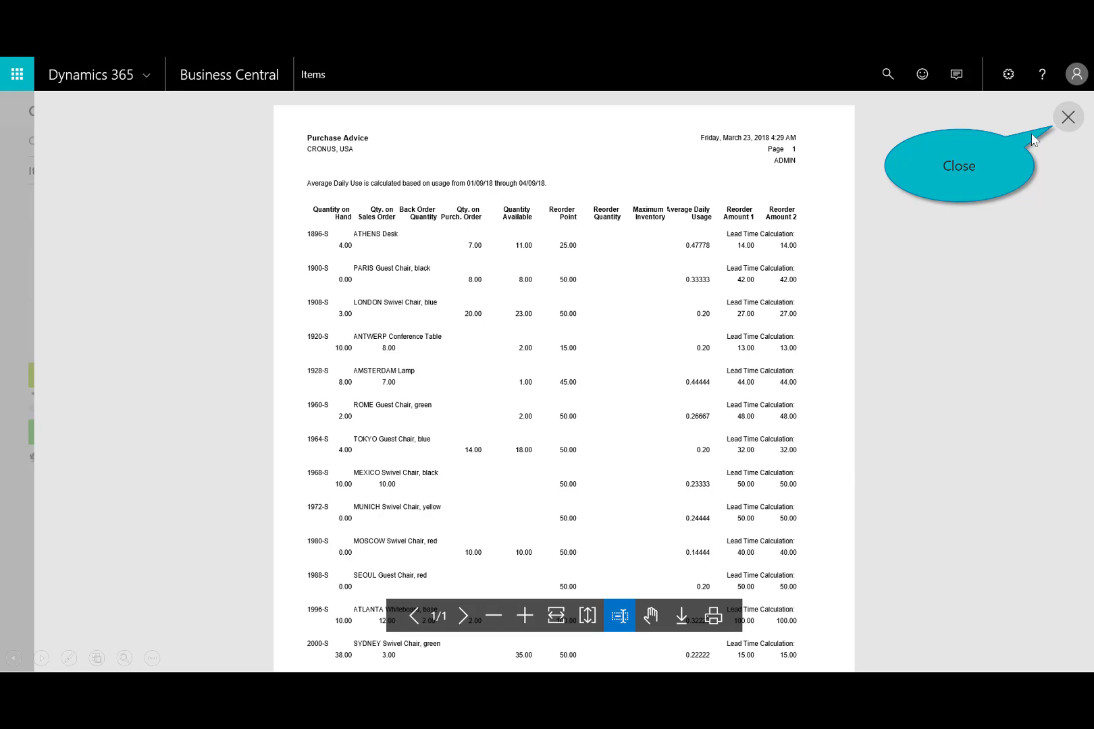
{"action": "left_click", "coordinate": [1059, 125]}
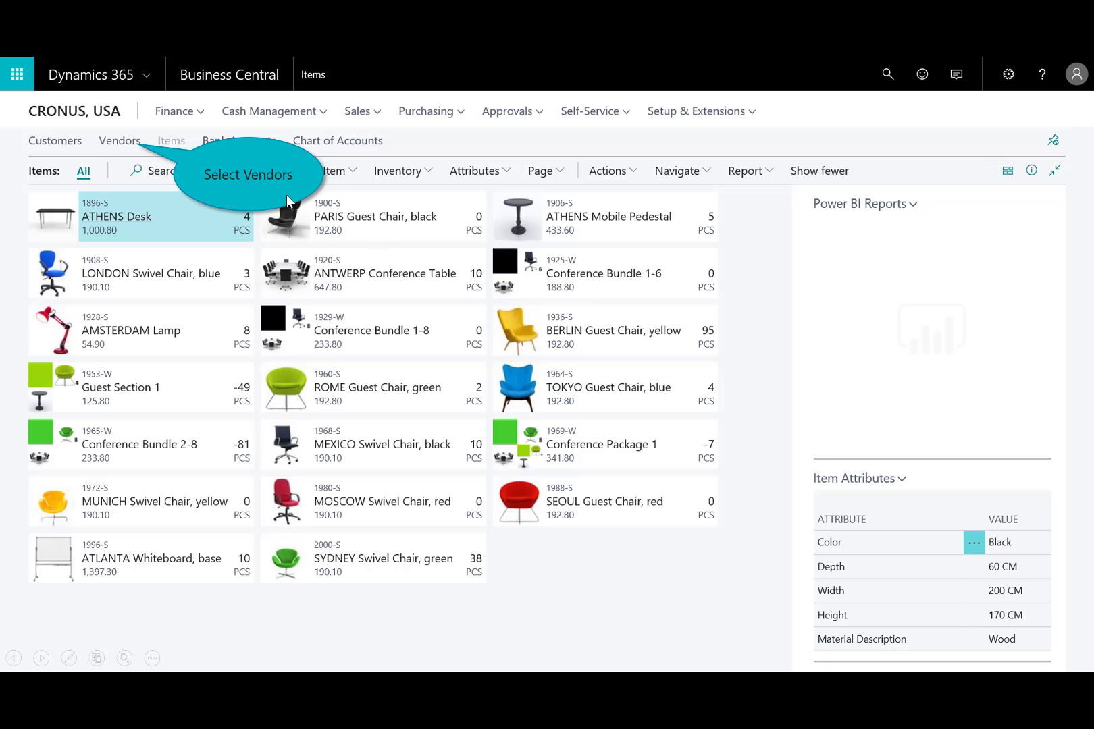
- Preview the Vendor/Item Purchases report from the Vendors list for item 1896-S
{"action": "left_click", "coordinate": [120, 142]}
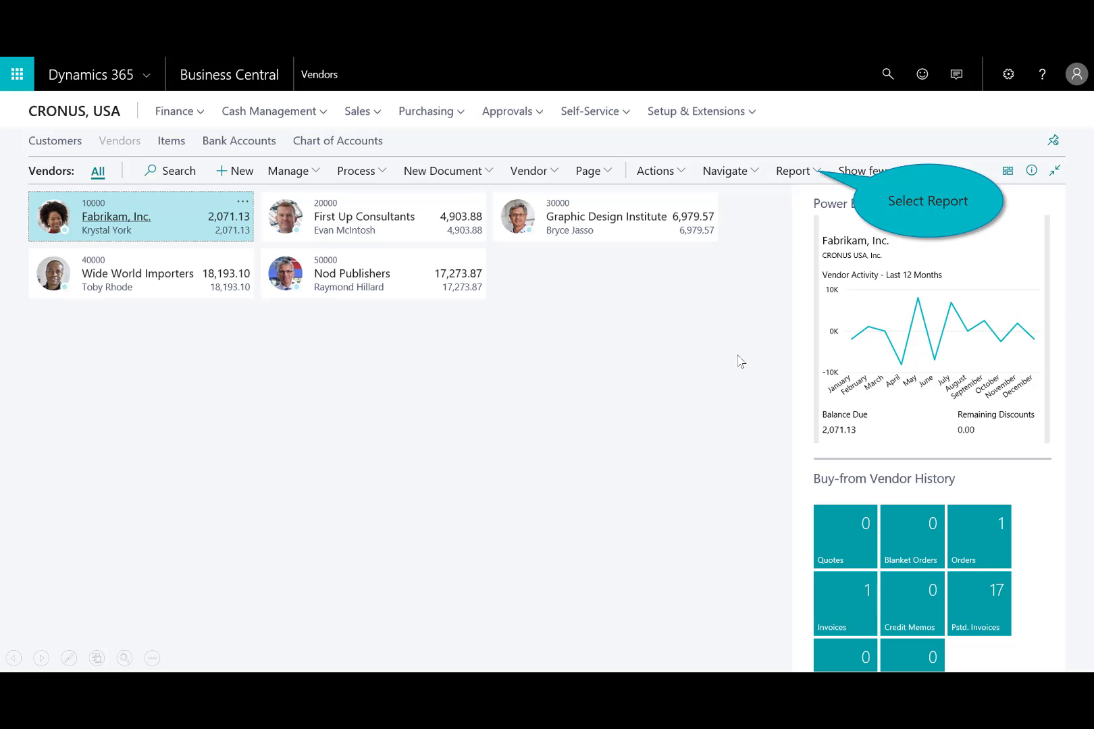
{"action": "left_click", "coordinate": [797, 173]}
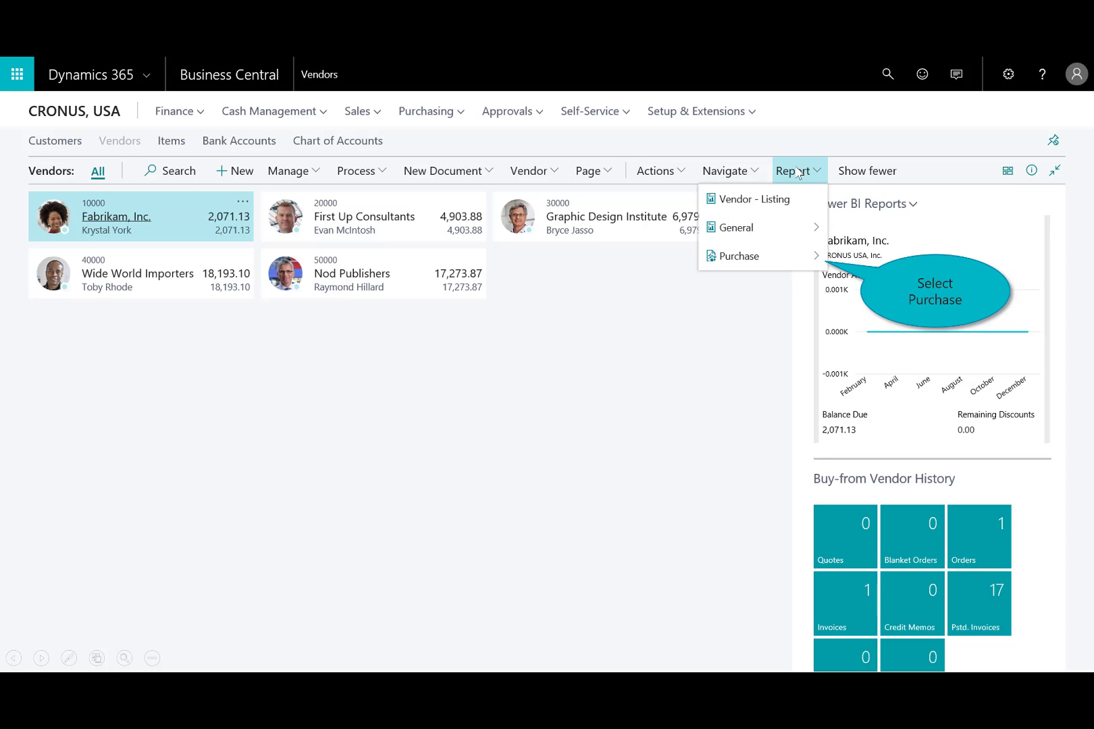
{"action": "left_click", "coordinate": [794, 260]}
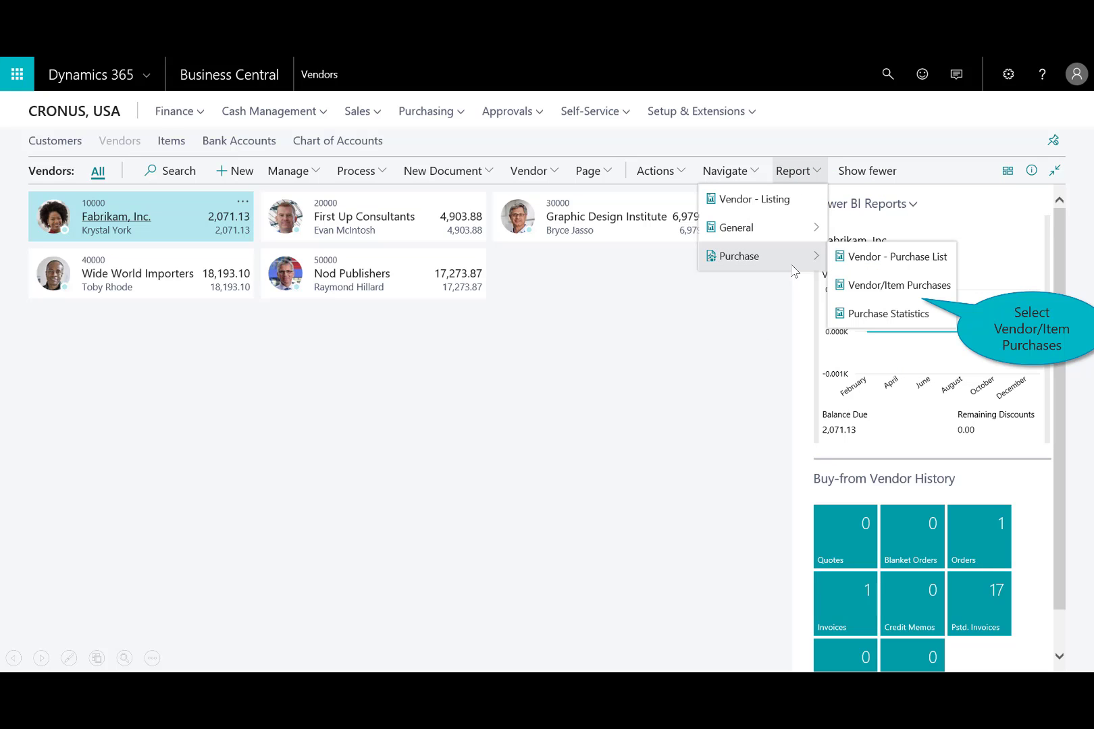
{"action": "left_click", "coordinate": [885, 286]}
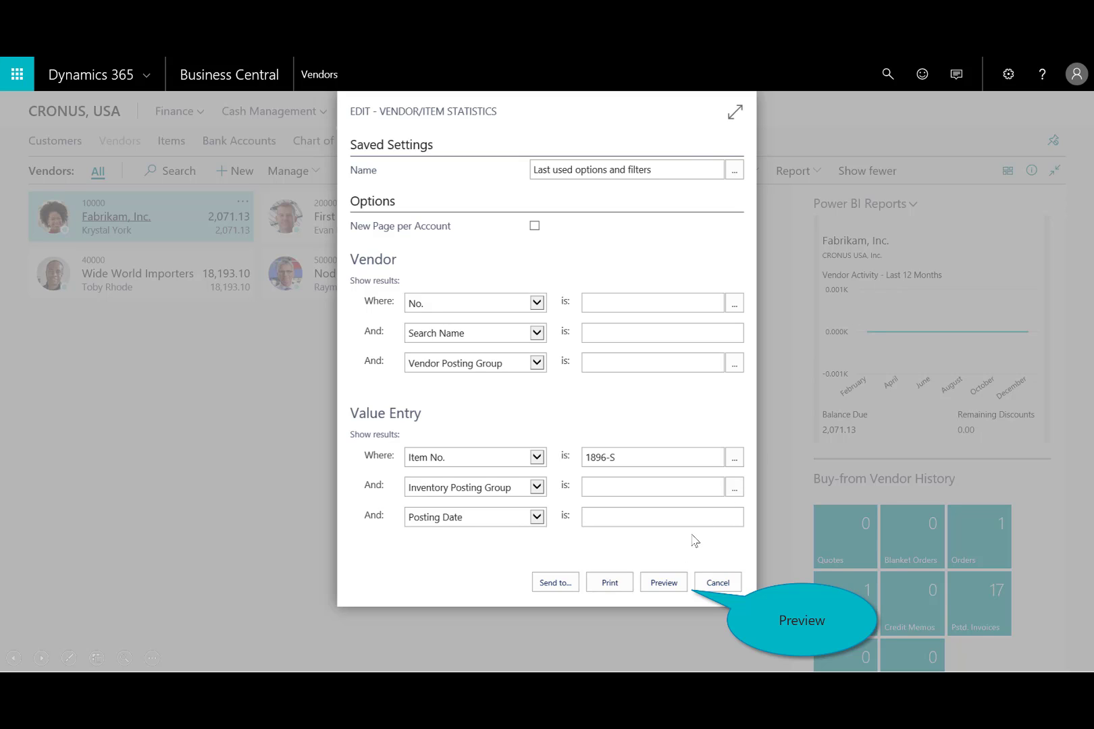
{"action": "left_click", "coordinate": [669, 585]}
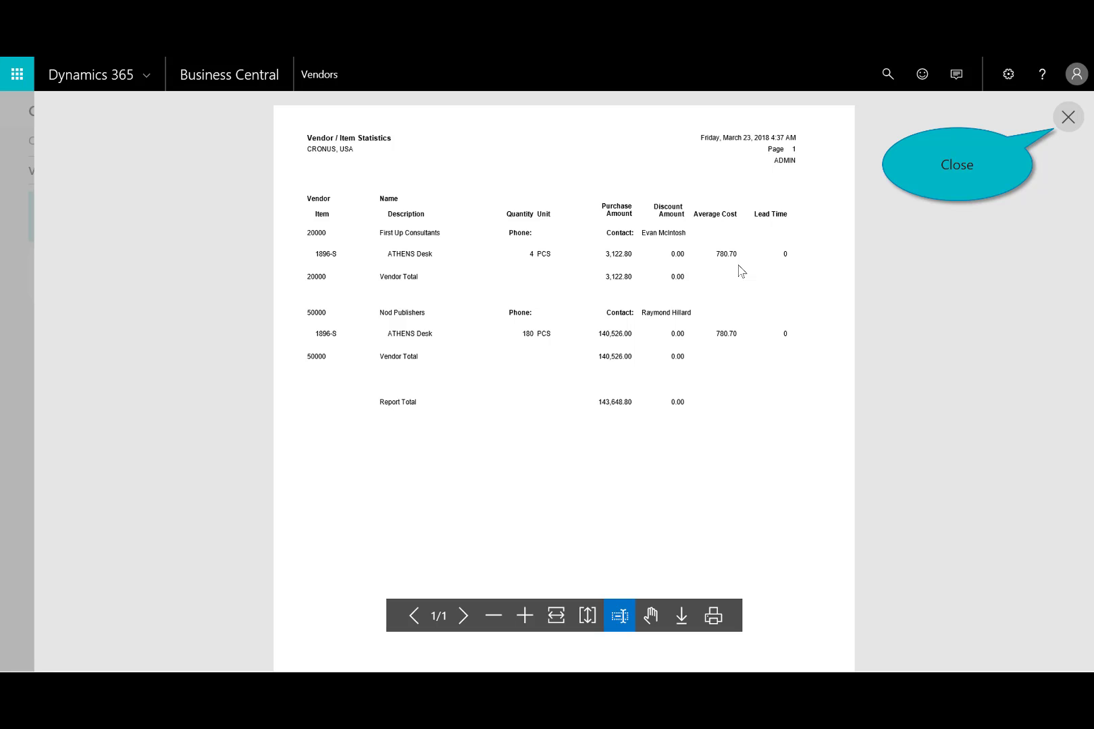
{"action": "left_click", "coordinate": [1057, 125]}
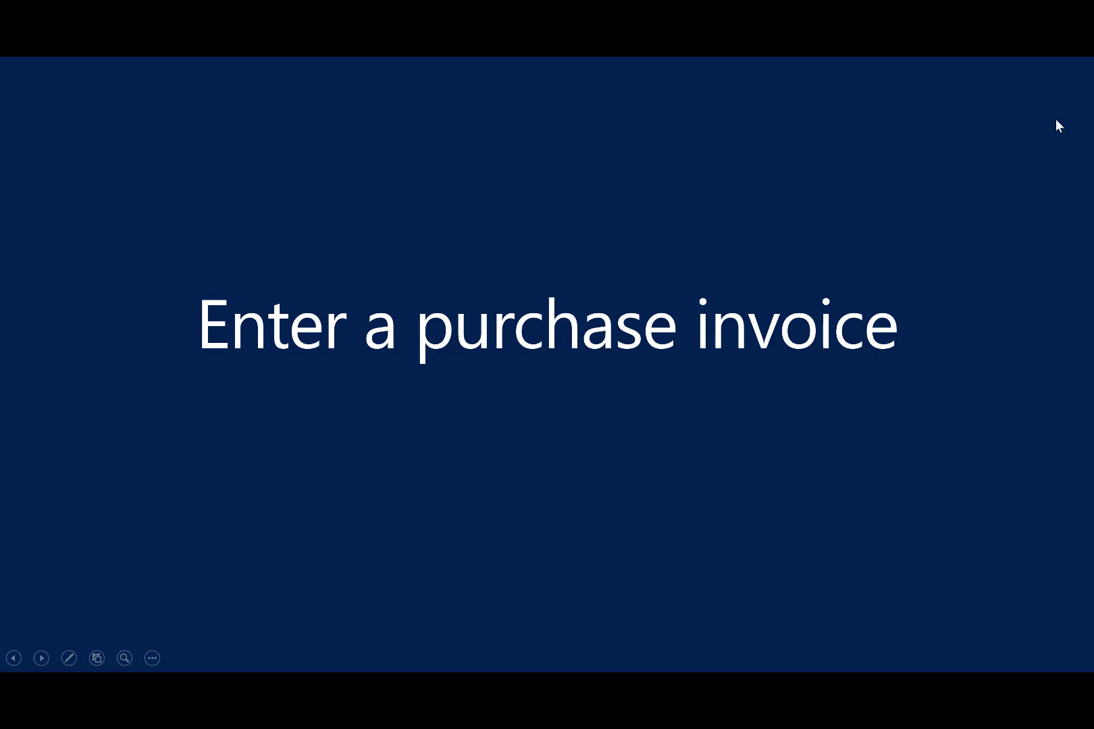
{"action": "left_click", "coordinate": [1056, 120]}
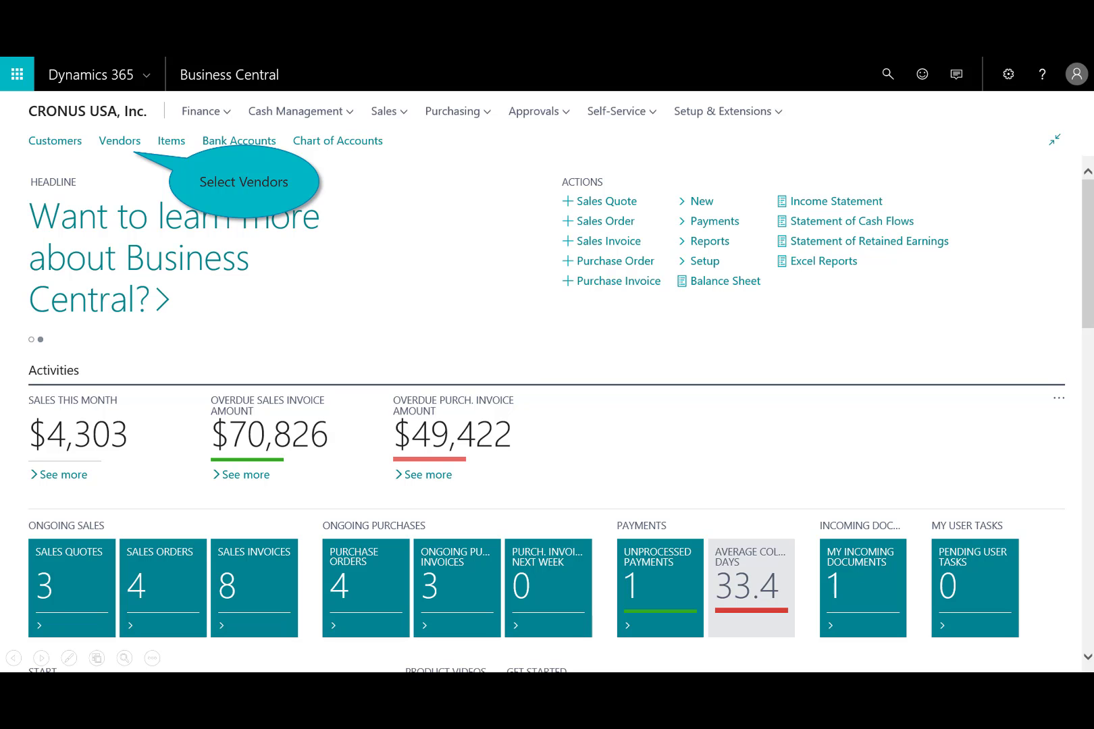
- Open the First Up Consultants vendor card and create a new purchase invoice from it
{"action": "left_click", "coordinate": [112, 152]}
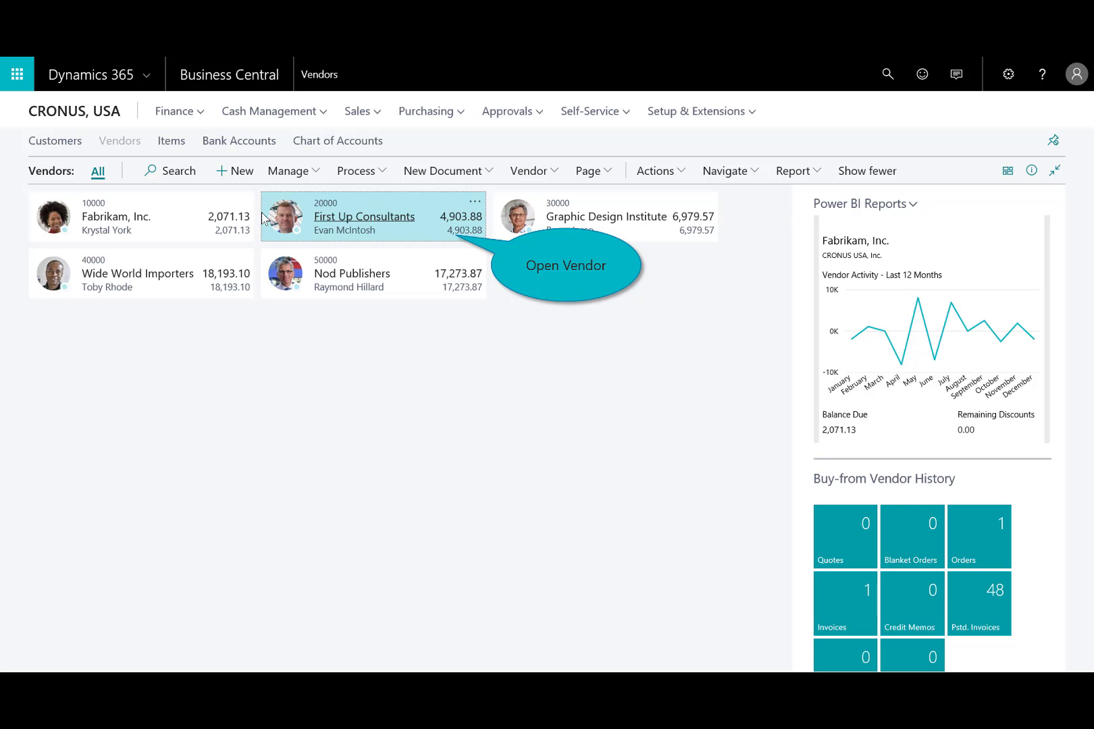
{"action": "left_click", "coordinate": [356, 218]}
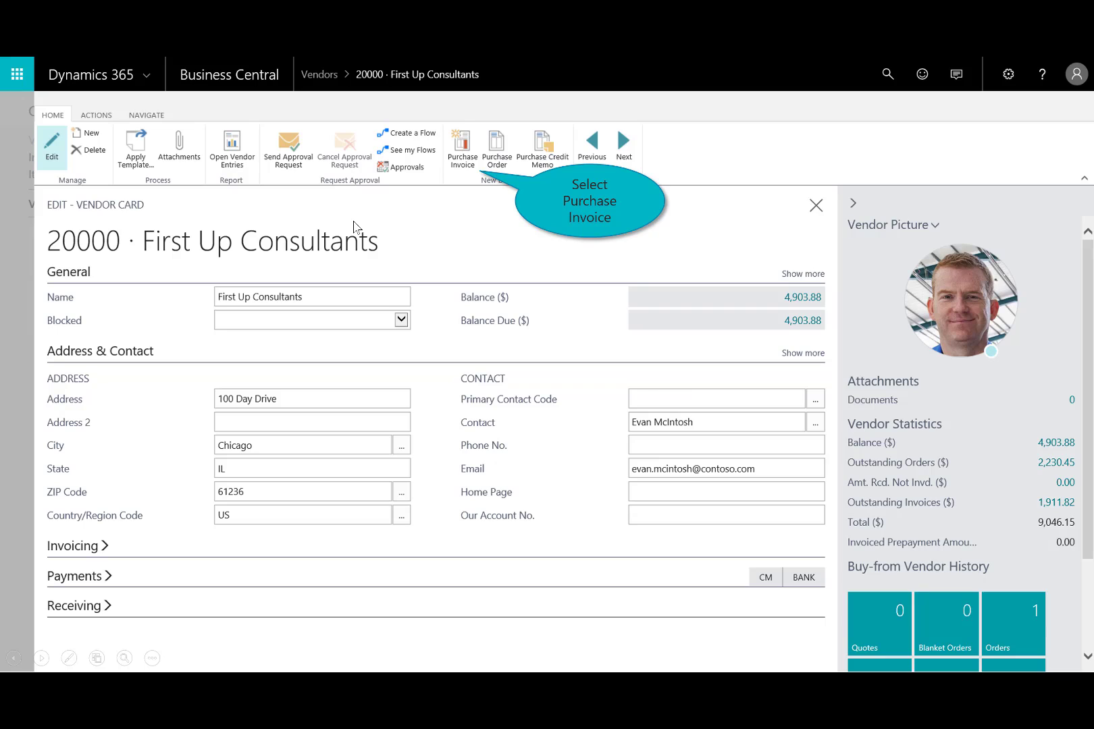
{"action": "left_click", "coordinate": [464, 167]}
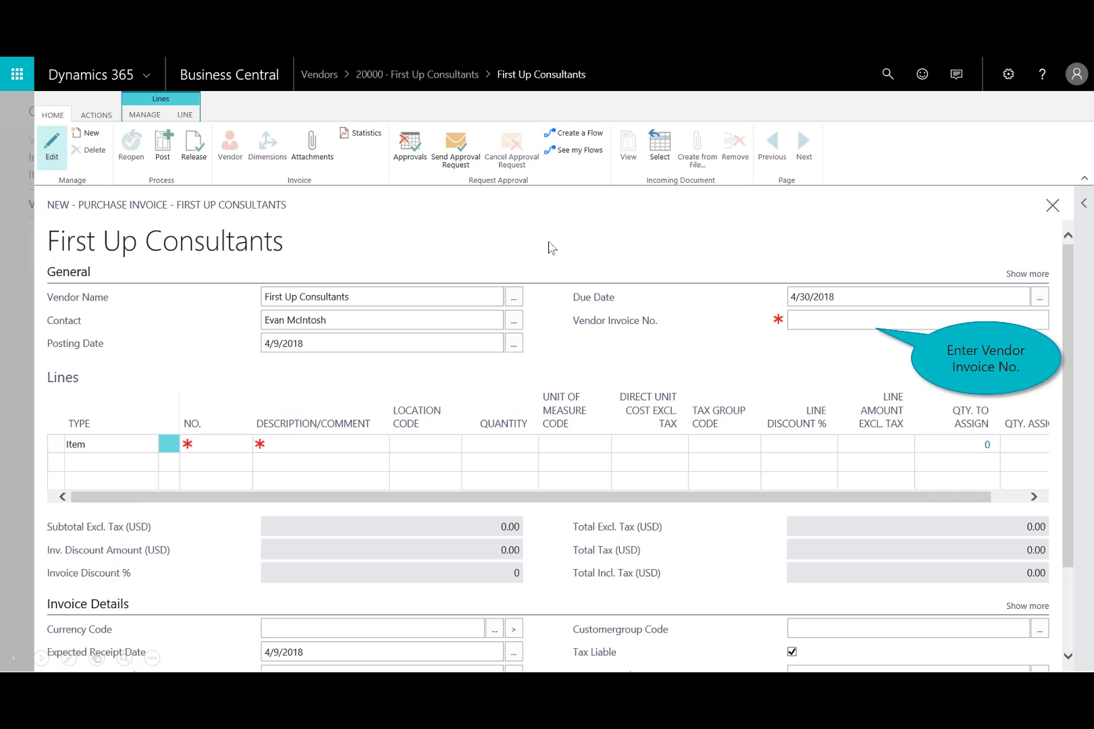
- Enter vendor invoice number 102446, add a line for 25 ATHENS Desk, and post the purchase invoice
{"action": "left_click", "coordinate": [829, 322]}
{"action": "type", "text": "102446"}
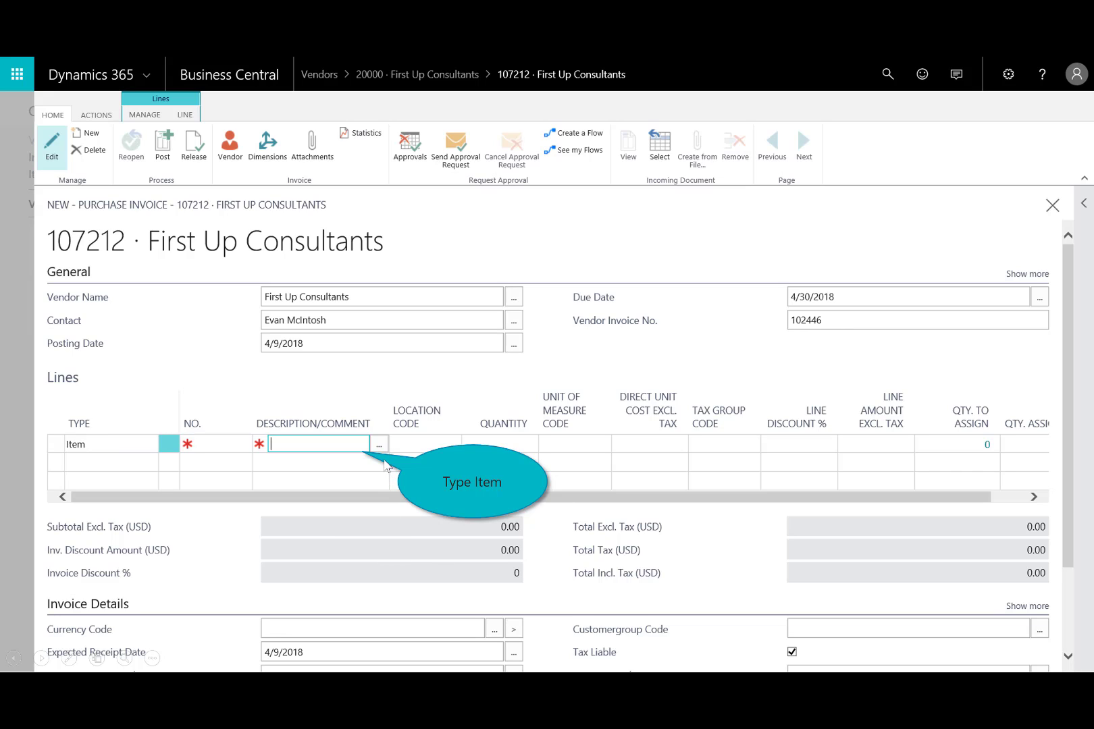
{"action": "type", "text": "ATHENS Desk"}
{"action": "key", "text": "Tab"}
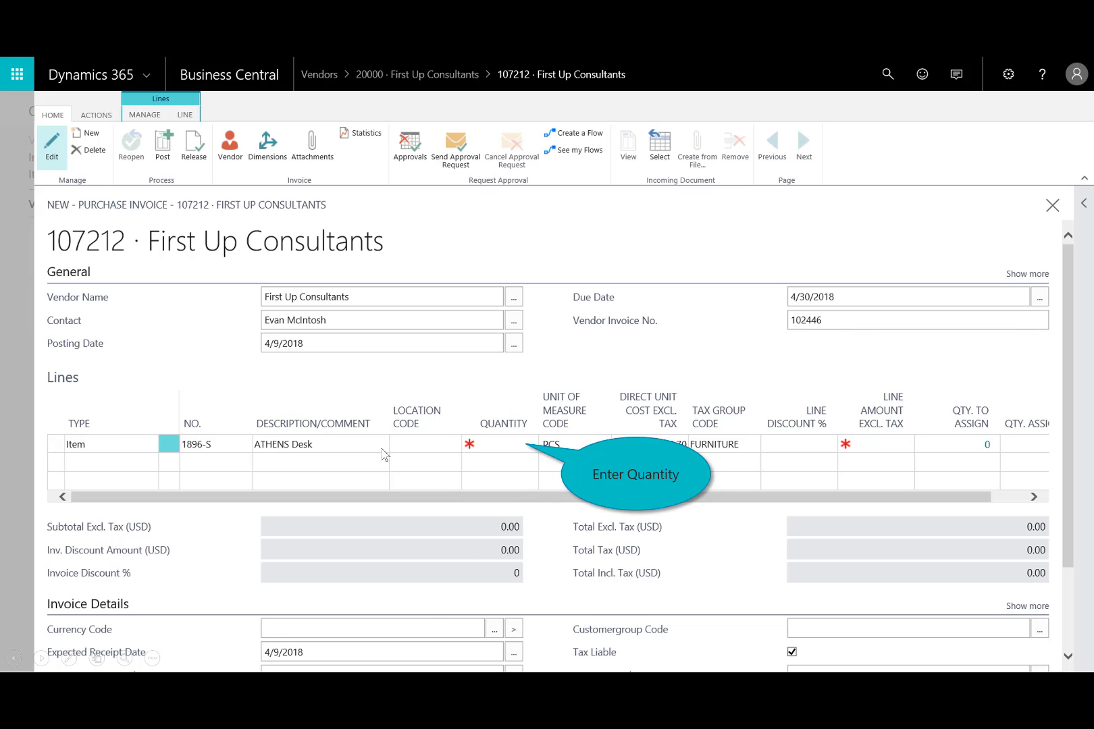
{"action": "left_click", "coordinate": [499, 447]}
{"action": "type", "text": "25"}
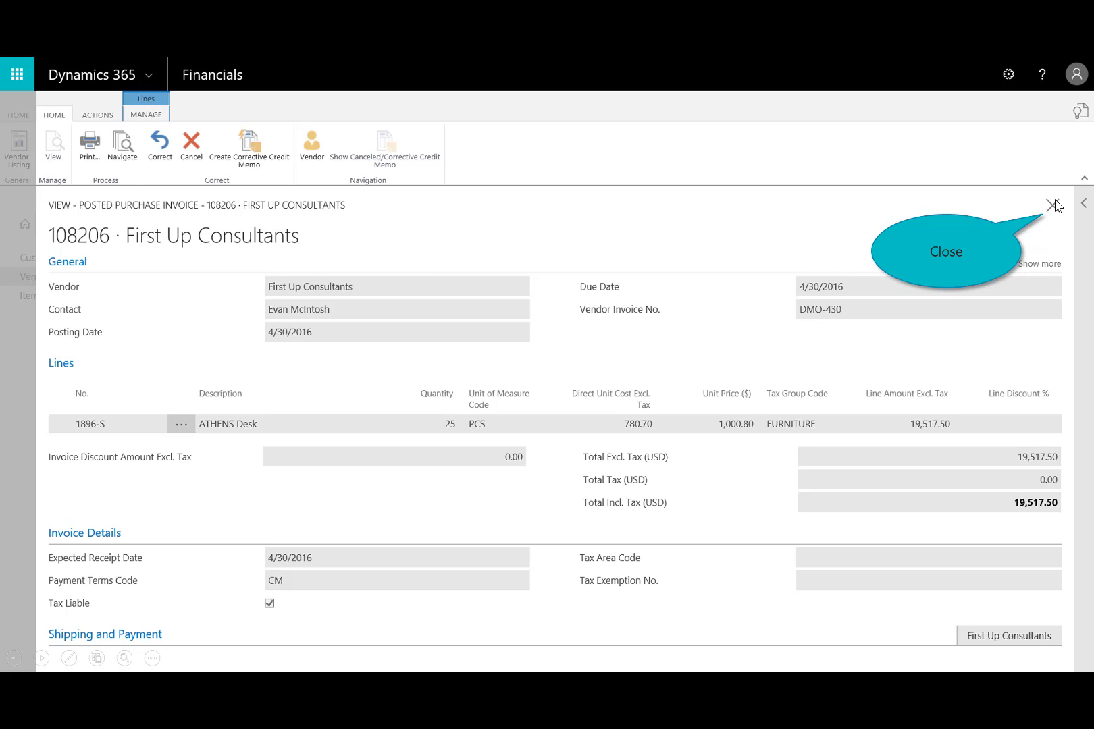
{"action": "left_click", "coordinate": [1052, 205]}
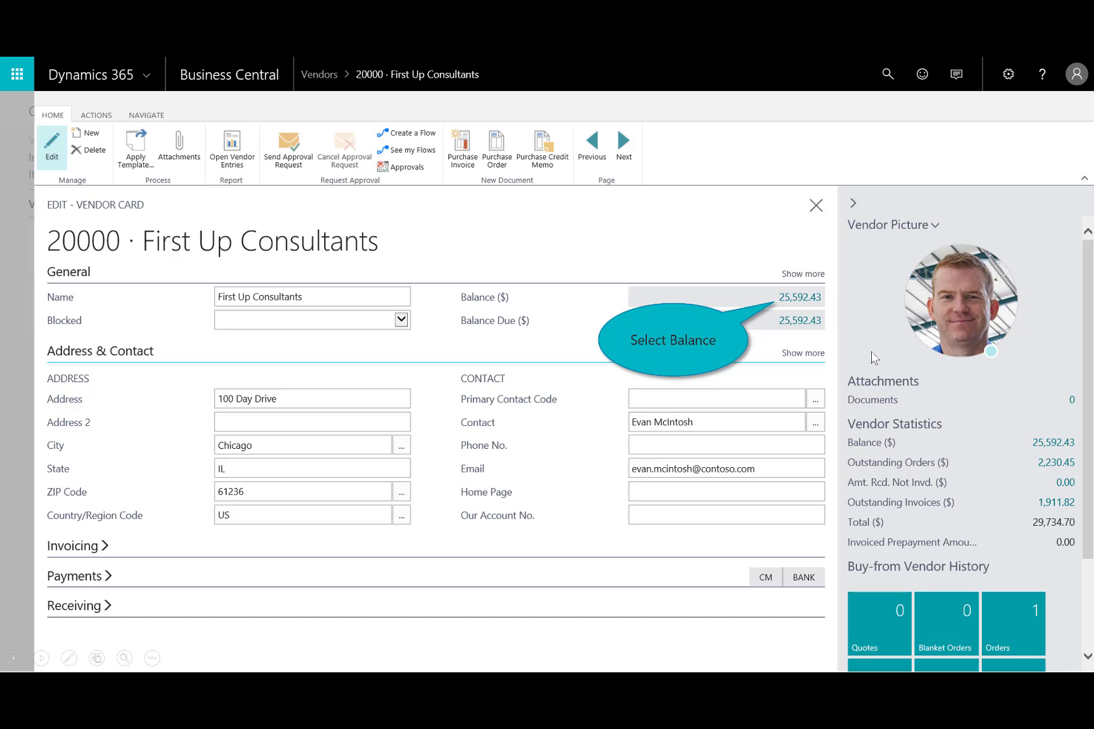
- Examine the vendor ledger entries behind the balance of First Up Consultants
{"action": "left_click", "coordinate": [800, 298]}
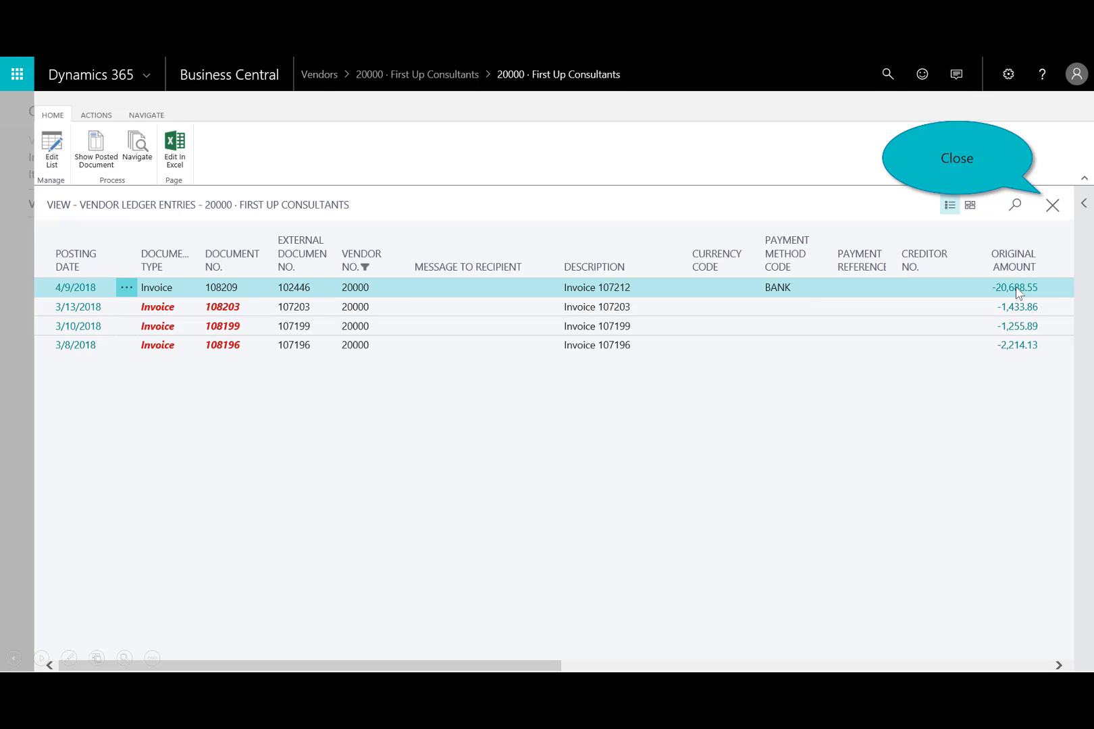
{"action": "left_click", "coordinate": [1053, 206]}
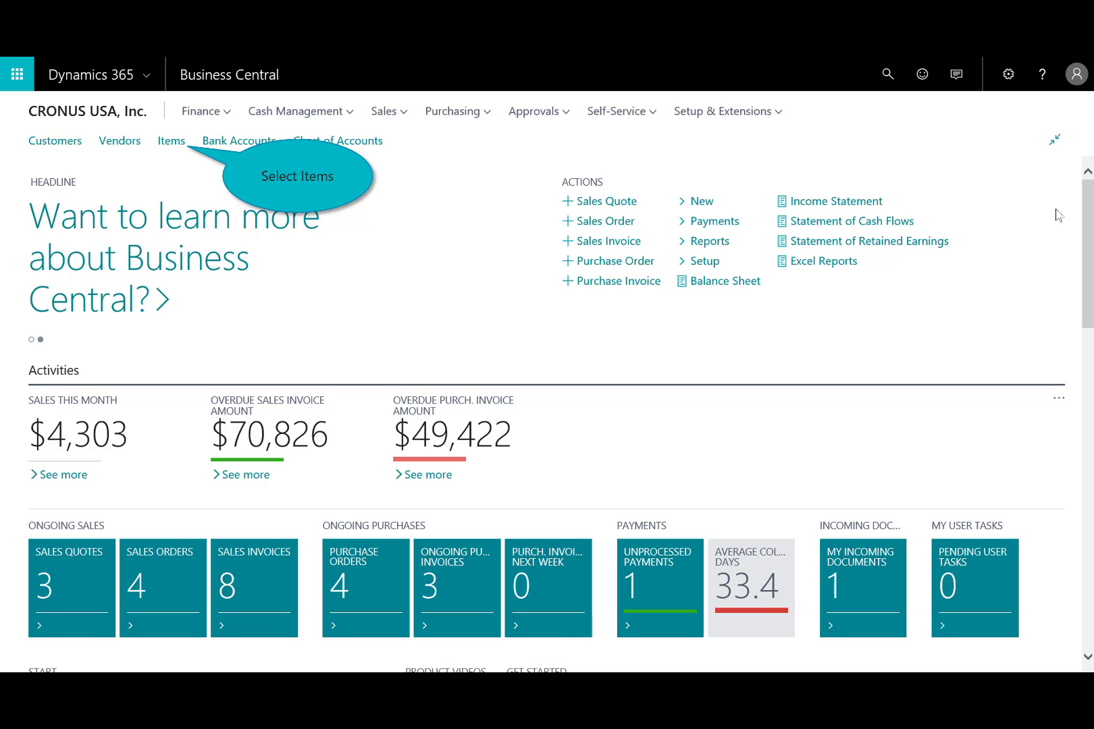
- Show the inventory forecast for ATHENS Desk in the forecast chart of the Items list
{"action": "left_click", "coordinate": [173, 144]}
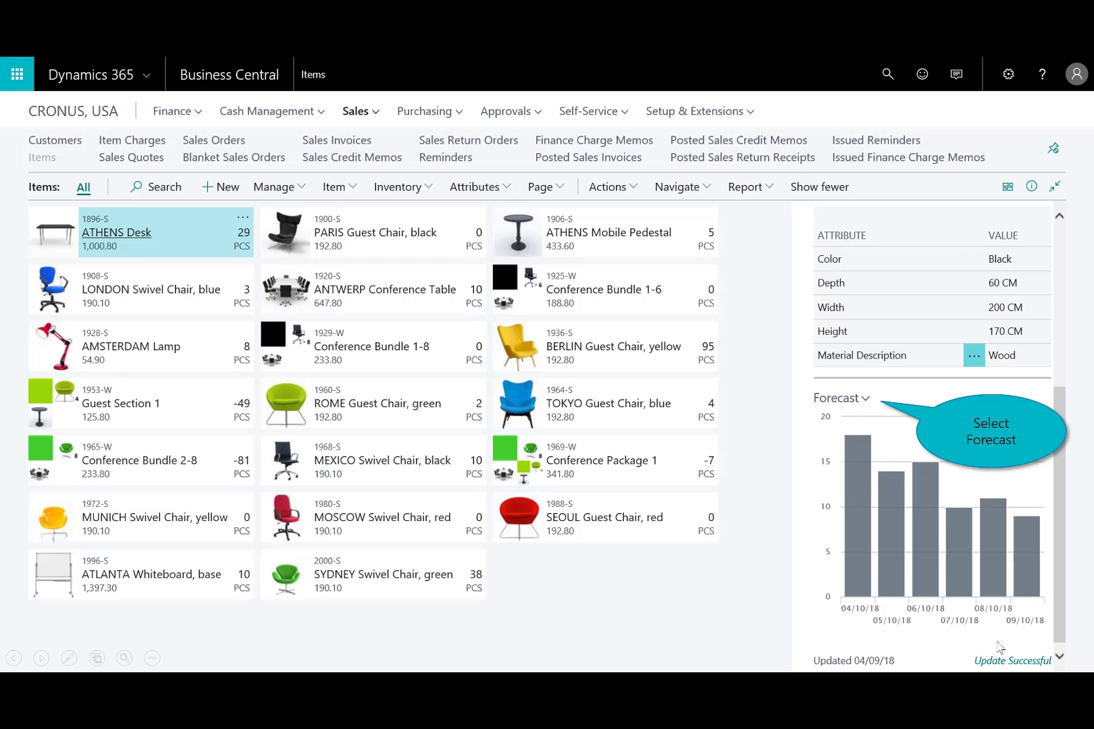
{"action": "left_click", "coordinate": [858, 404]}
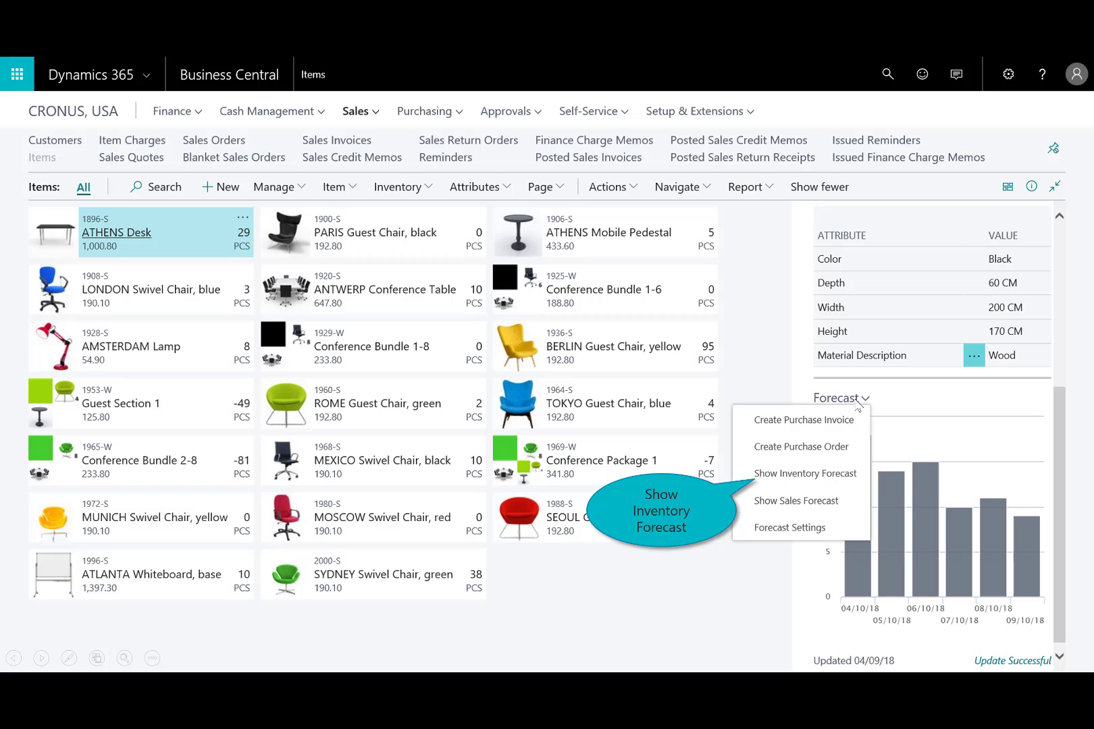
{"action": "left_click", "coordinate": [824, 475]}
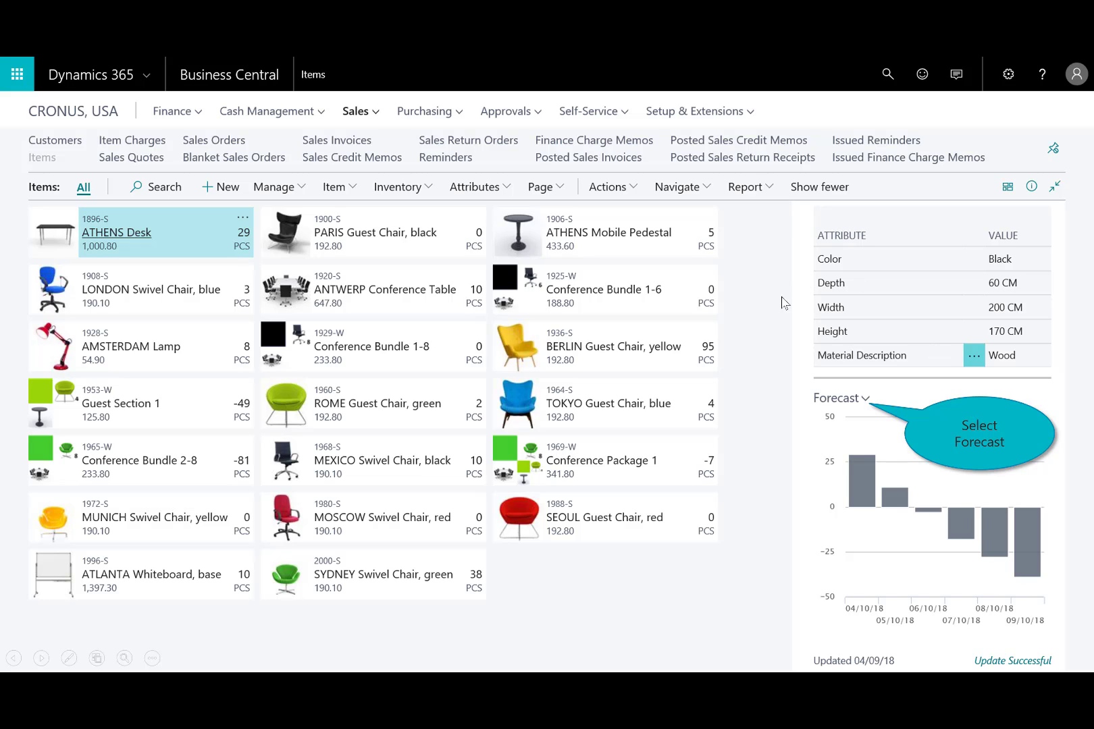
- Create a purchase invoice for Graphic Design Institute from the ATHENS Desk forecast and add the vendor's out-of-stock items
{"action": "left_click", "coordinate": [864, 400]}
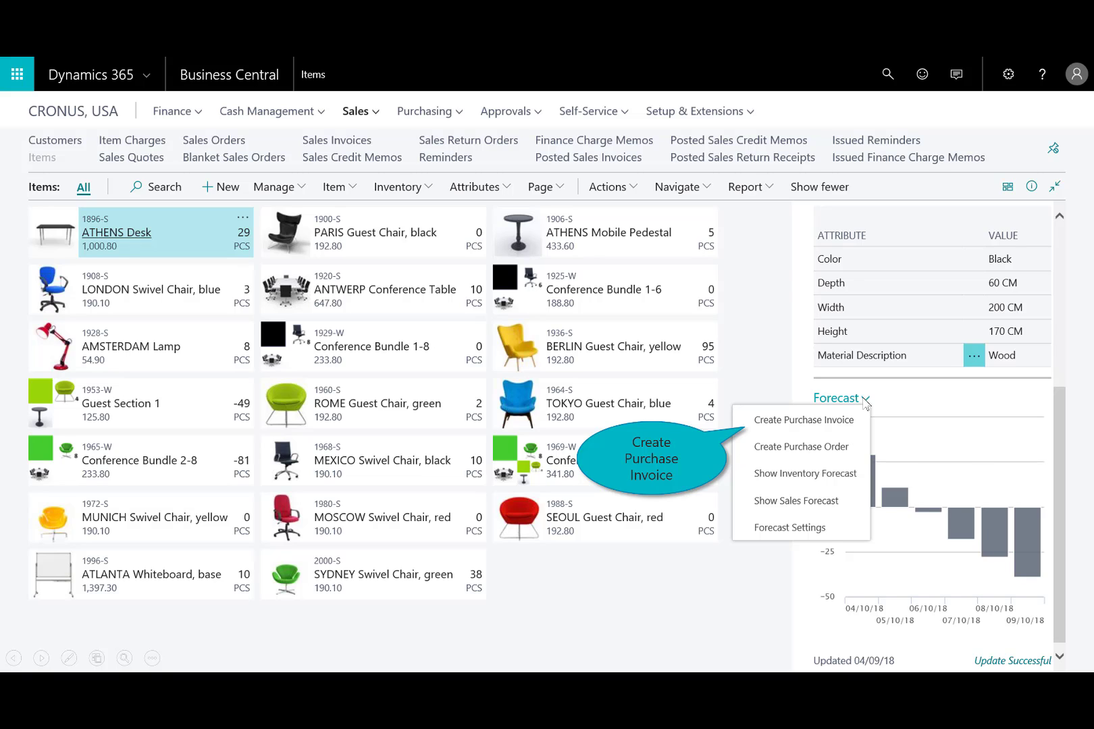
{"action": "left_click", "coordinate": [772, 420]}
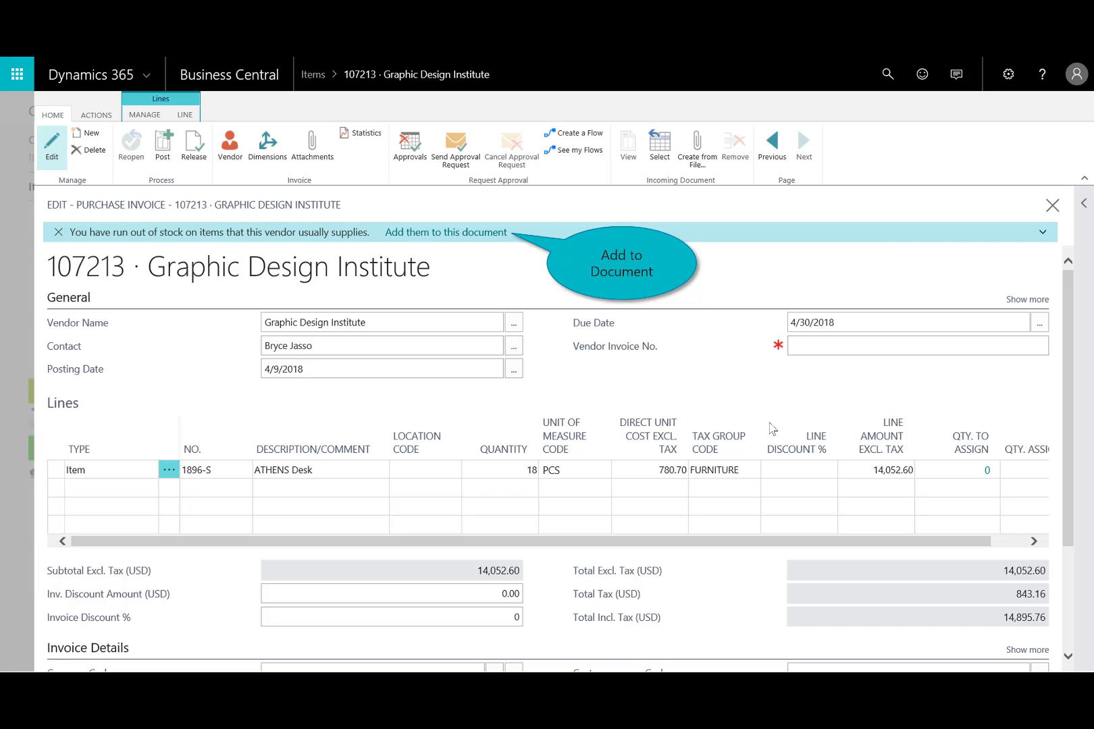
{"action": "left_click", "coordinate": [466, 232]}
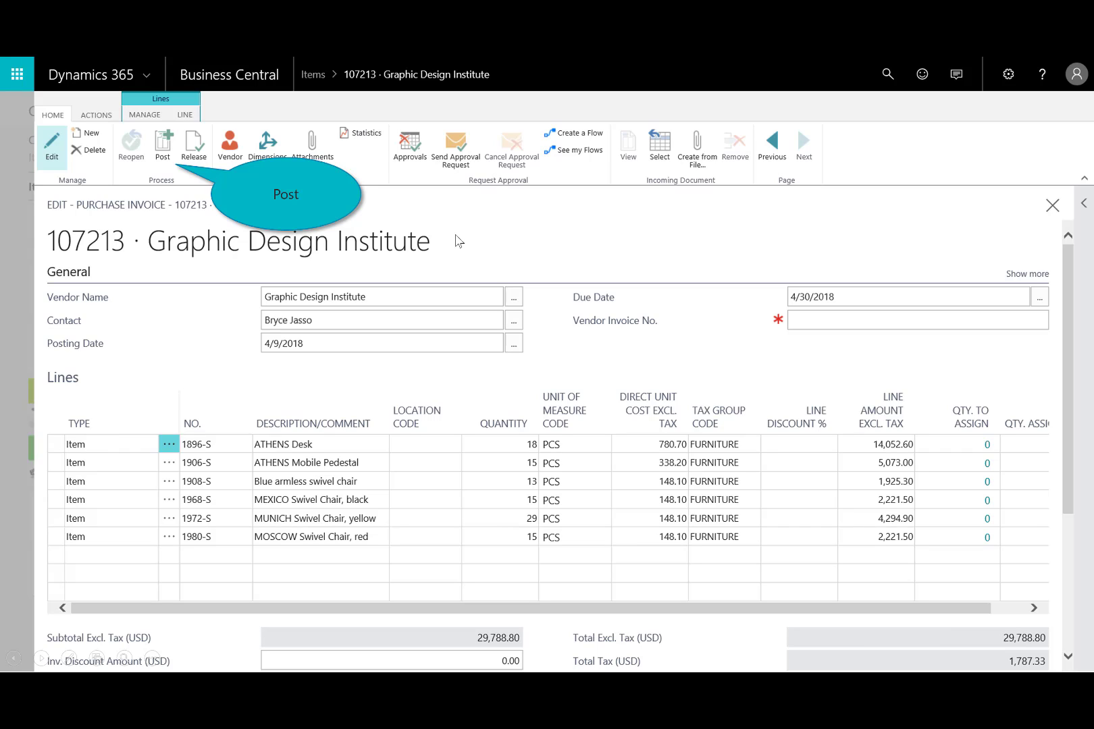